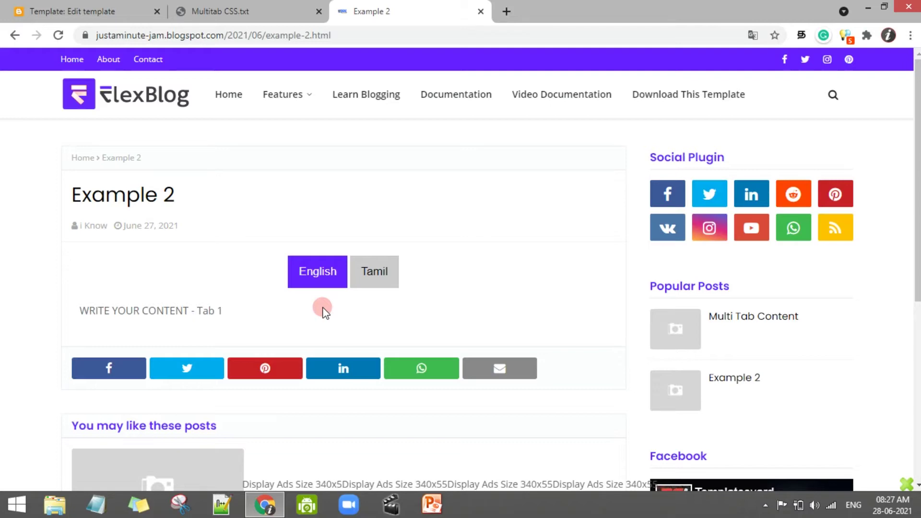
# Toggle the Example 2 post between its Tamil and English tabs, then bring up Multitab CSS.txt.
pyautogui.click(374, 282)
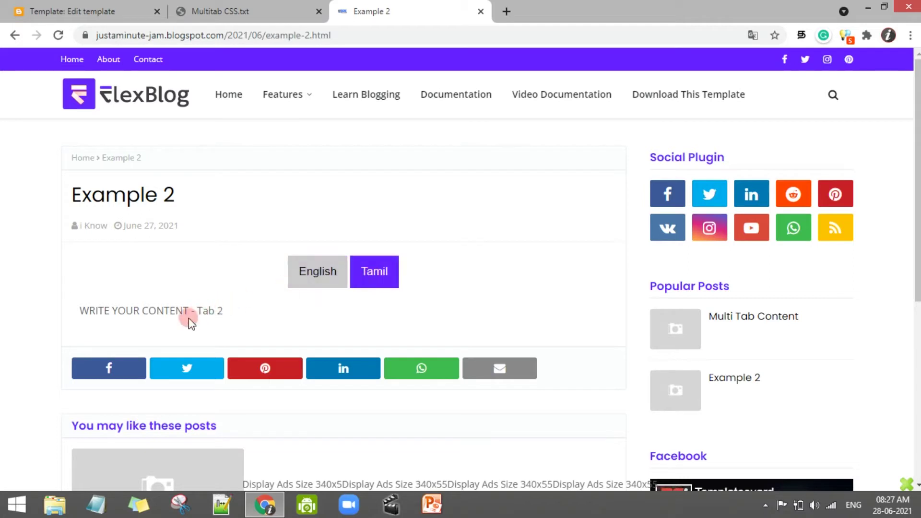
pyautogui.click(317, 279)
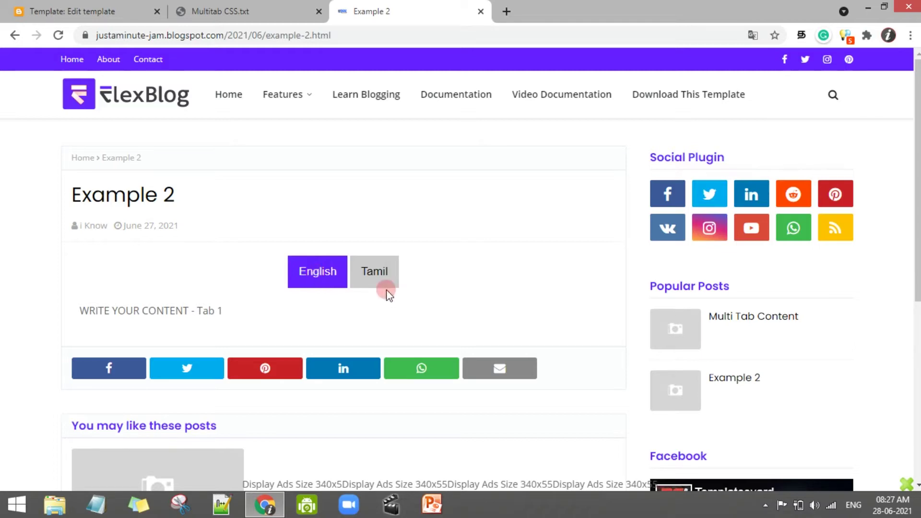
pyautogui.click(368, 286)
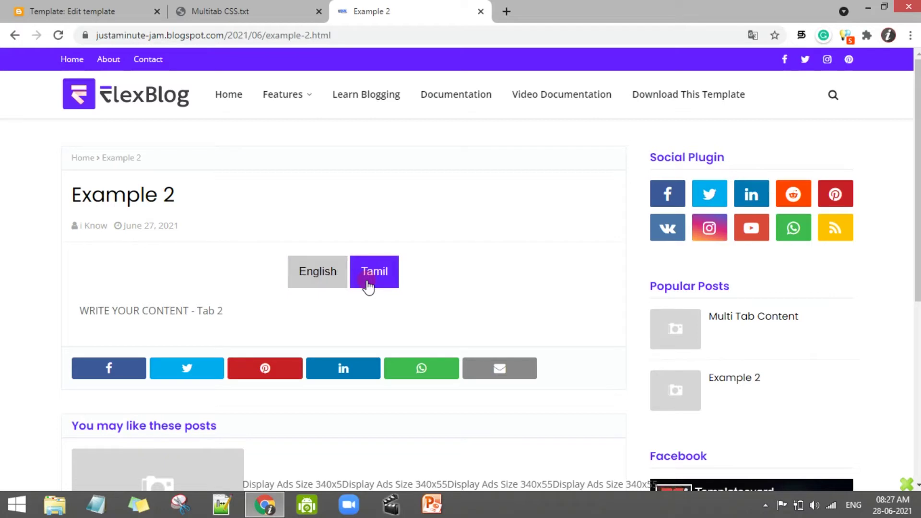
pyautogui.click(304, 287)
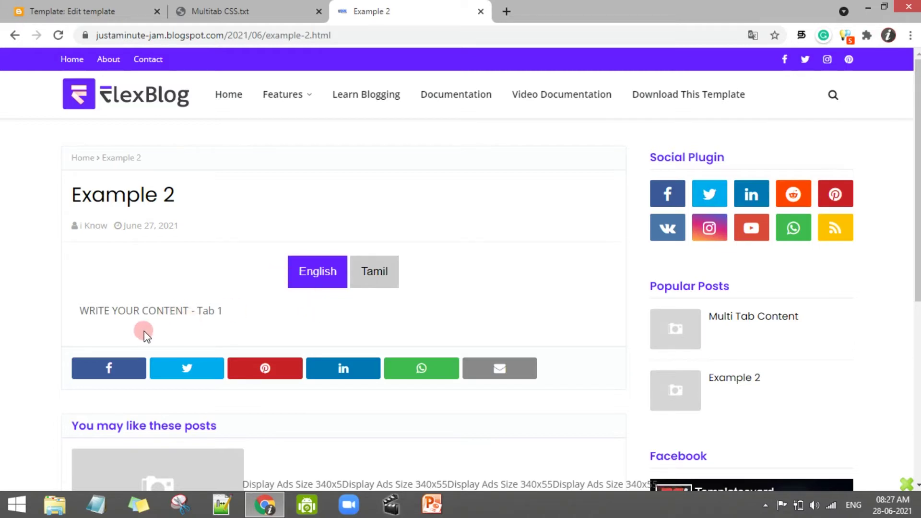
pyautogui.click(385, 275)
pyautogui.click(211, 318)
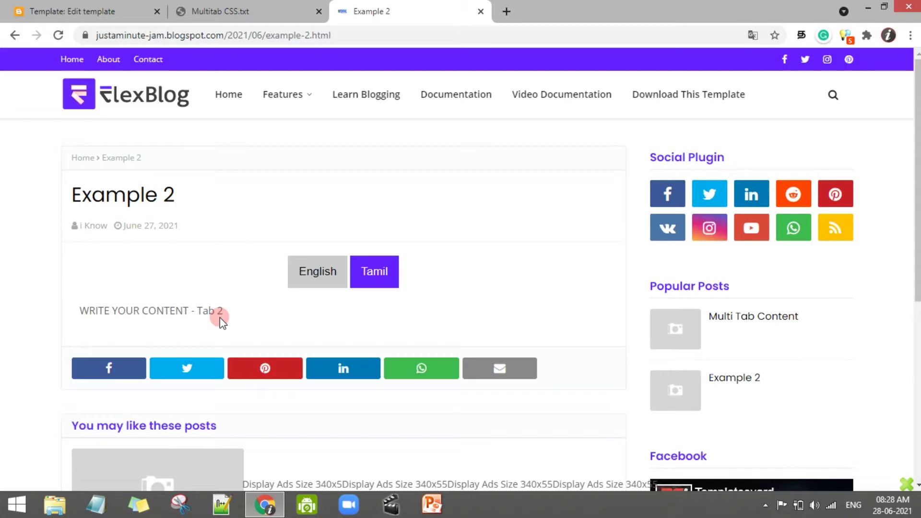
pyautogui.click(231, 6)
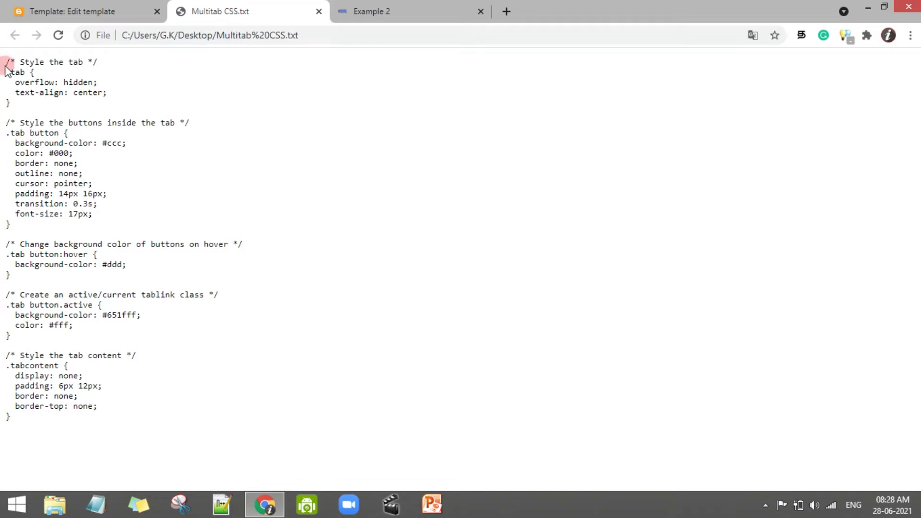
# Return to the Blogger Edit template theme code near the closing ]]></b:skin> line.
pyautogui.click(51, 11)
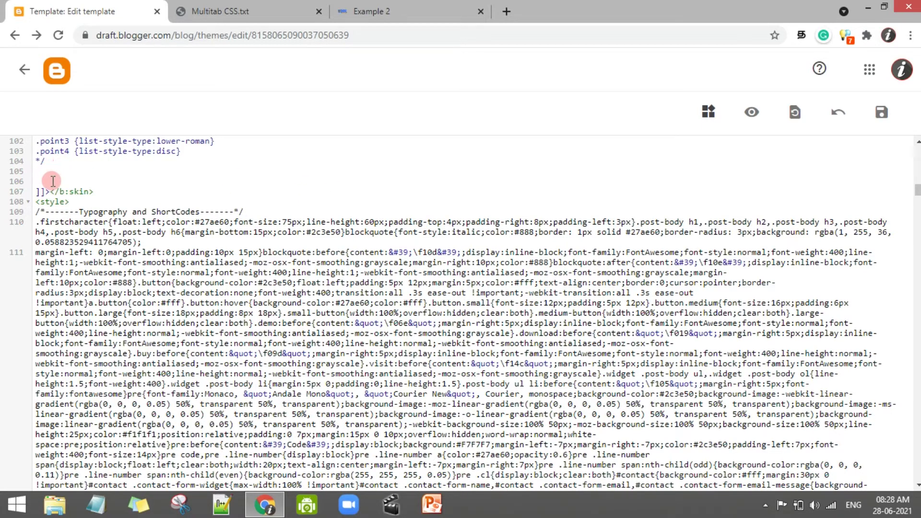
# Paste the tab CSS above the closing ]]></b:skin> tag, save the theme, and switch to Example 2.
pyautogui.moveTo(35, 193); pyautogui.dragTo(106, 190)
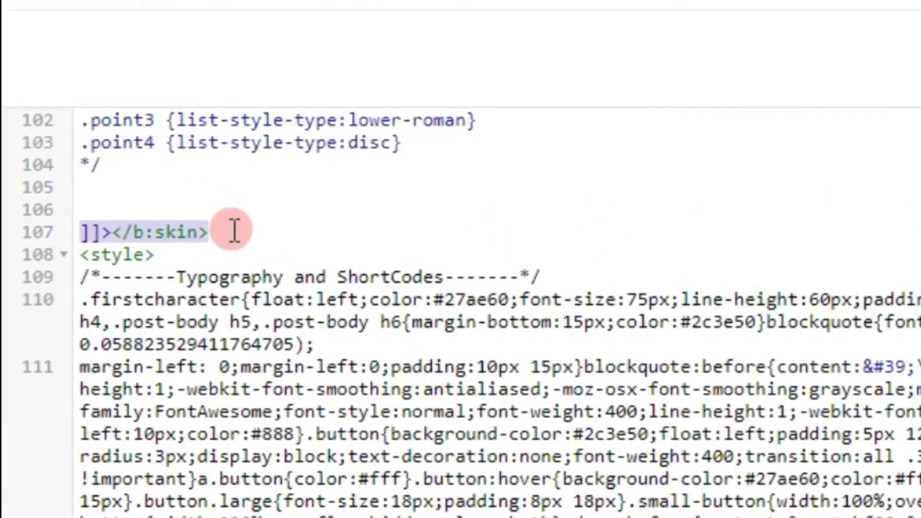
pyautogui.click(117, 196)
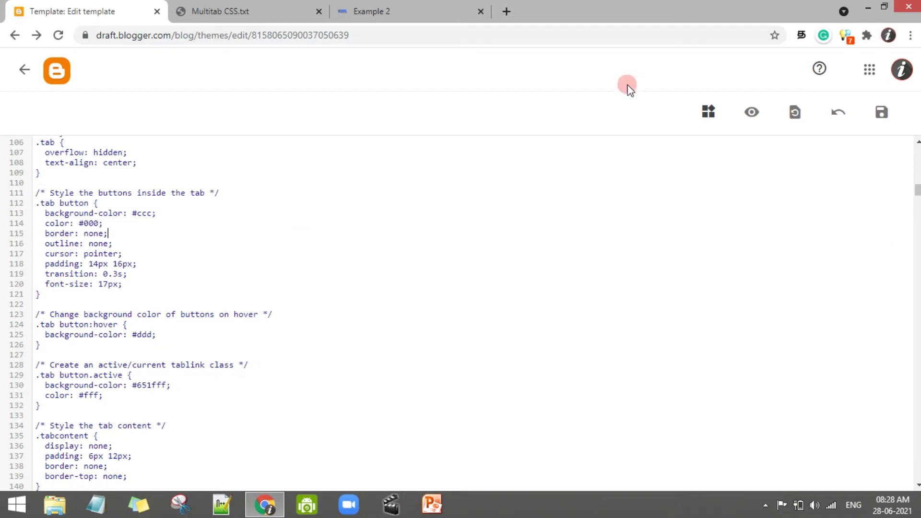
pyautogui.click(883, 112)
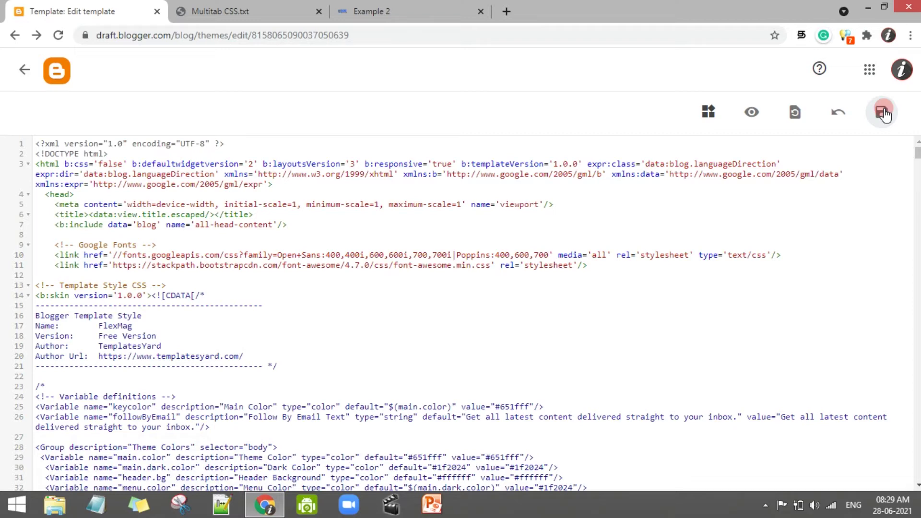
pyautogui.hotkey('ctrl', '3')
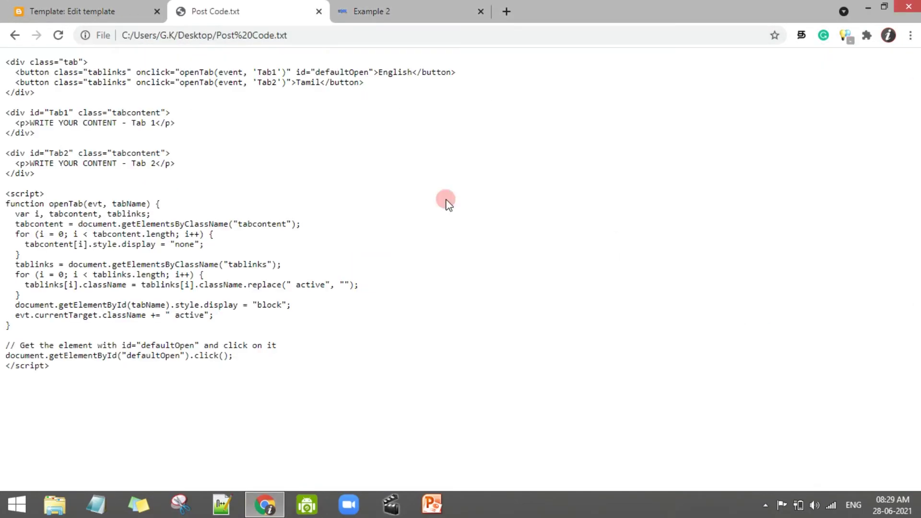
# Select all the code in Post Code.txt and return from the template editor to the Theme page.
pyautogui.moveTo(5, 61); pyautogui.dragTo(171, 384)
pyautogui.hotkey('ctrl', 'c')
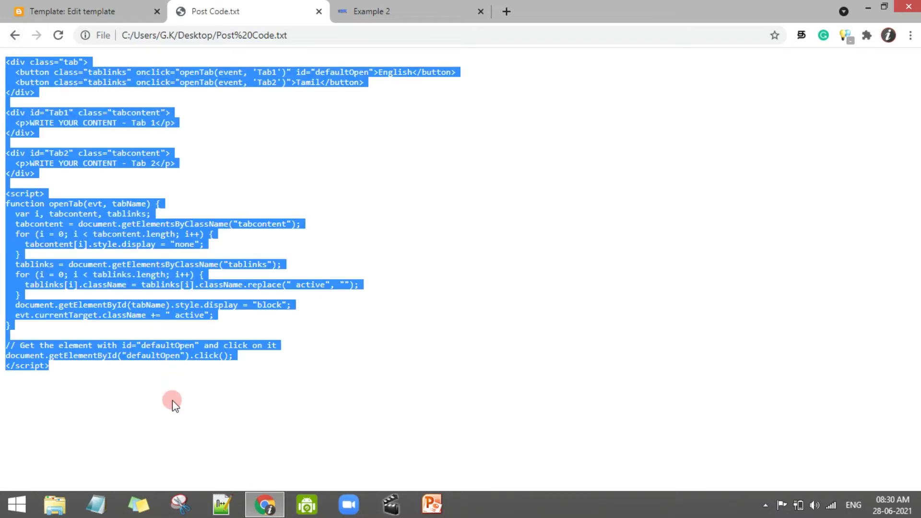
pyautogui.click(72, 9)
pyautogui.click(24, 69)
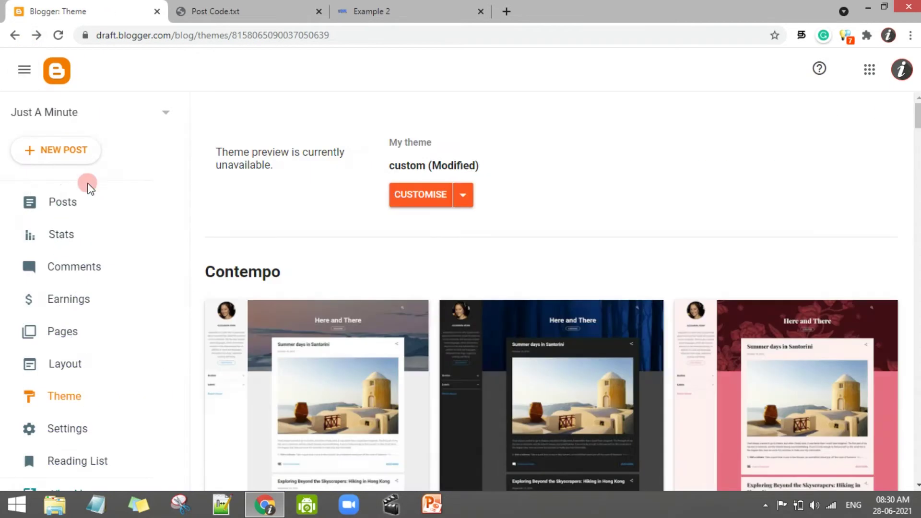
# Start a new blog post and paste the English/Tamil tab code into its editor.
pyautogui.click(59, 158)
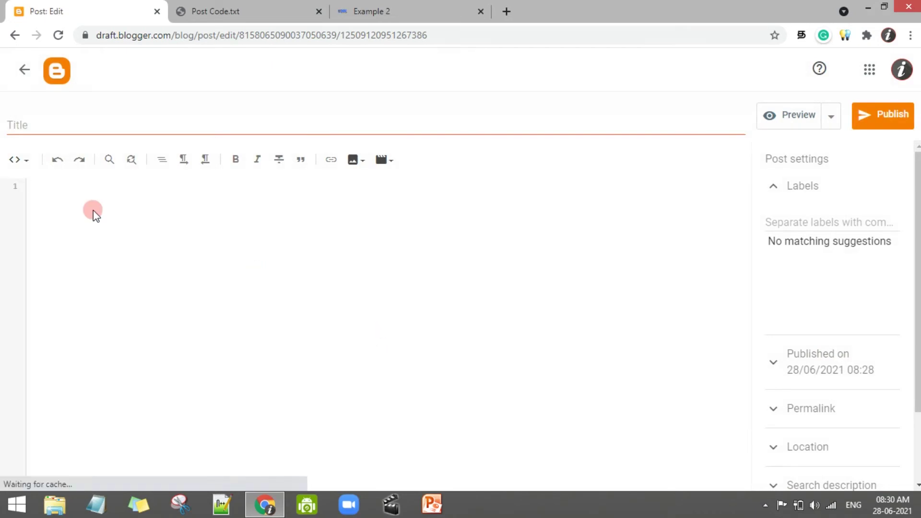
pyautogui.click(93, 210)
pyautogui.hotkey('ctrl', 'v')
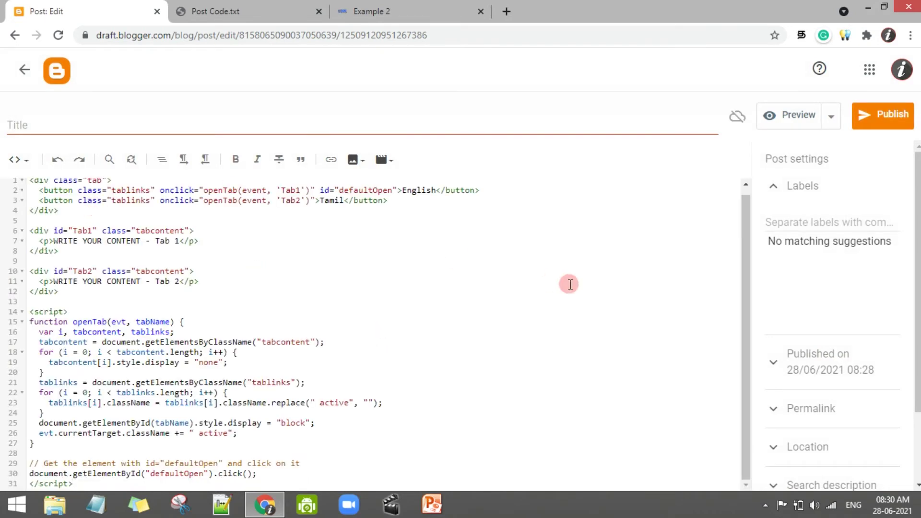
pyautogui.moveTo(747, 332); pyautogui.dragTo(742, 165)
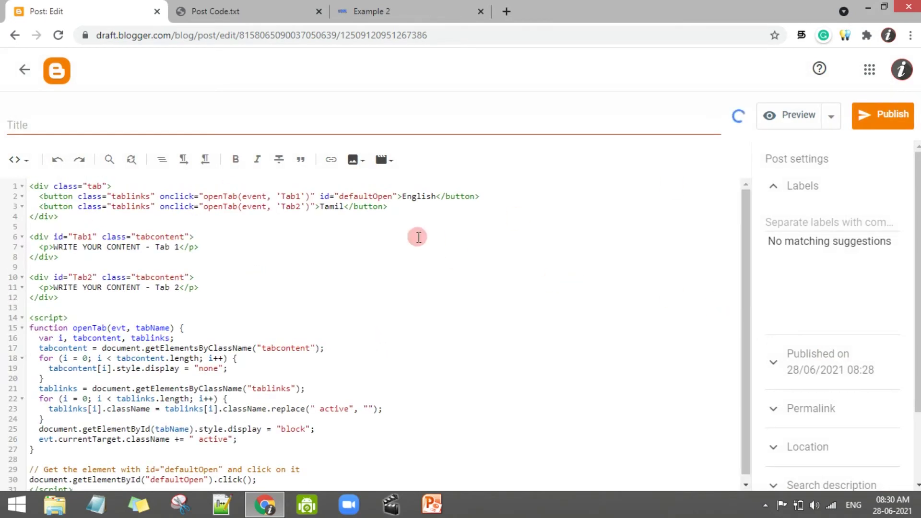
# Select the 'WRITE YOUR CONTENT - Tab 1' and Tab 2 placeholder paragraphs in the HTML view.
pyautogui.moveTo(166, 247); pyautogui.dragTo(179, 247)
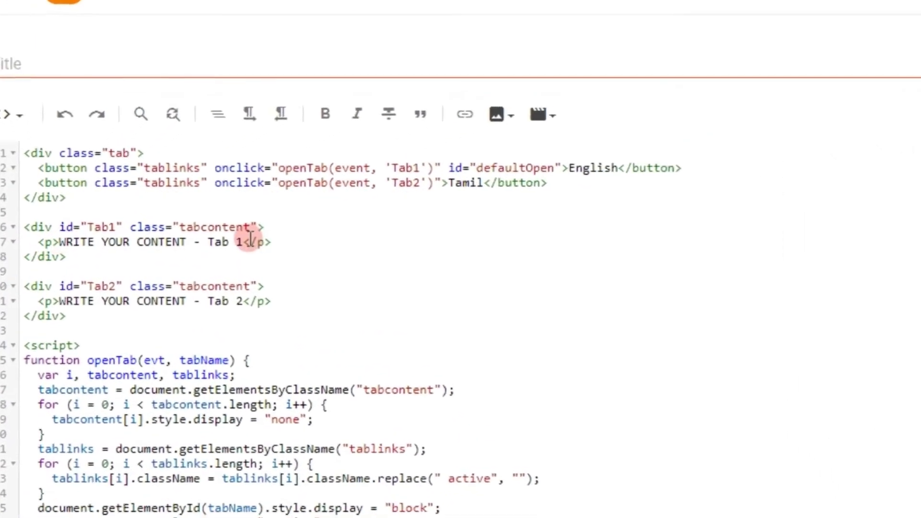
pyautogui.moveTo(101, 235); pyautogui.dragTo(68, 232)
pyautogui.click(68, 232)
pyautogui.click(26, 232)
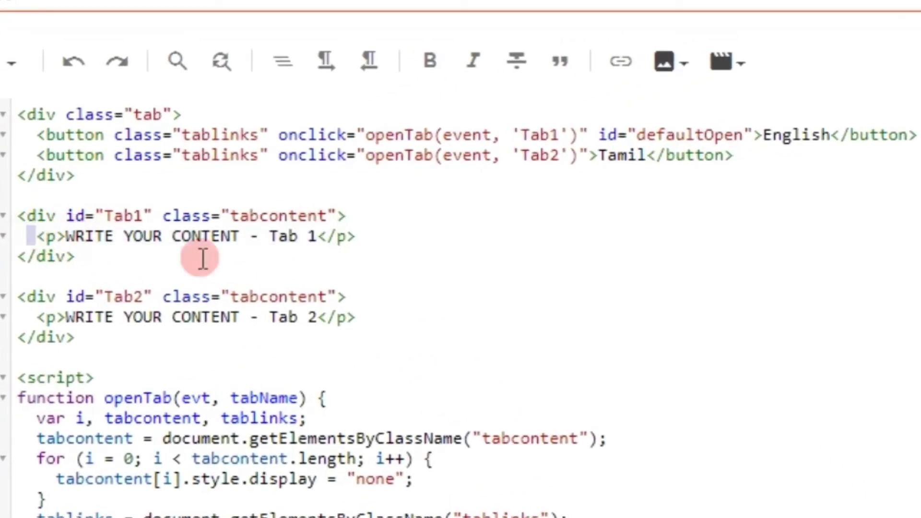
pyautogui.keyDown('shift'); pyautogui.click(390, 238); pyautogui.keyUp('shift')
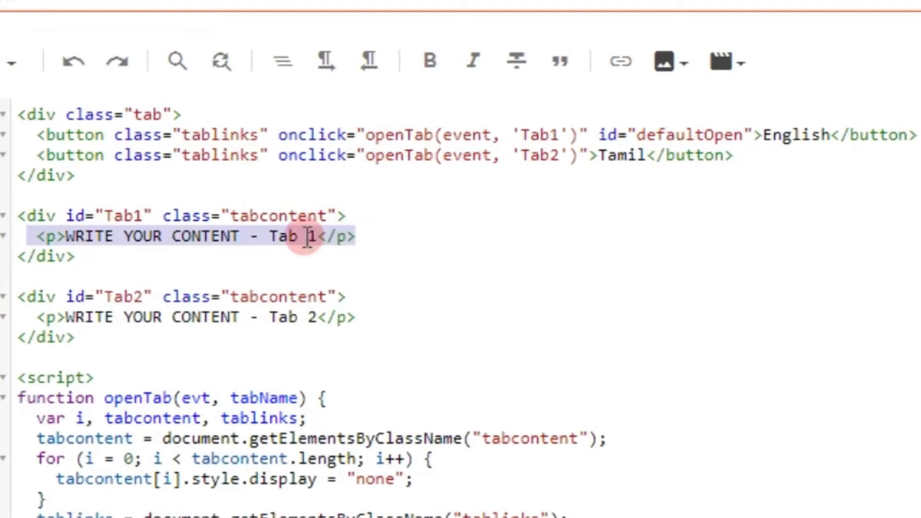
pyautogui.click(821, 180)
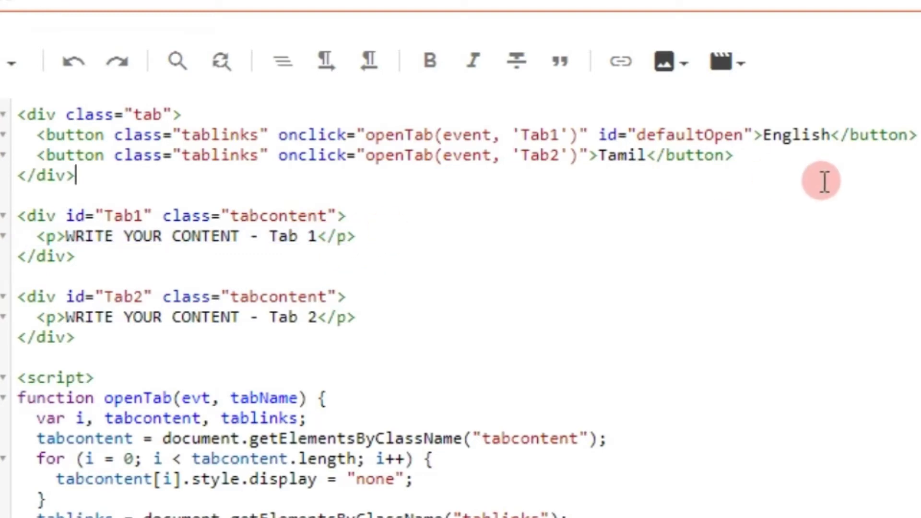
pyautogui.click(835, 135)
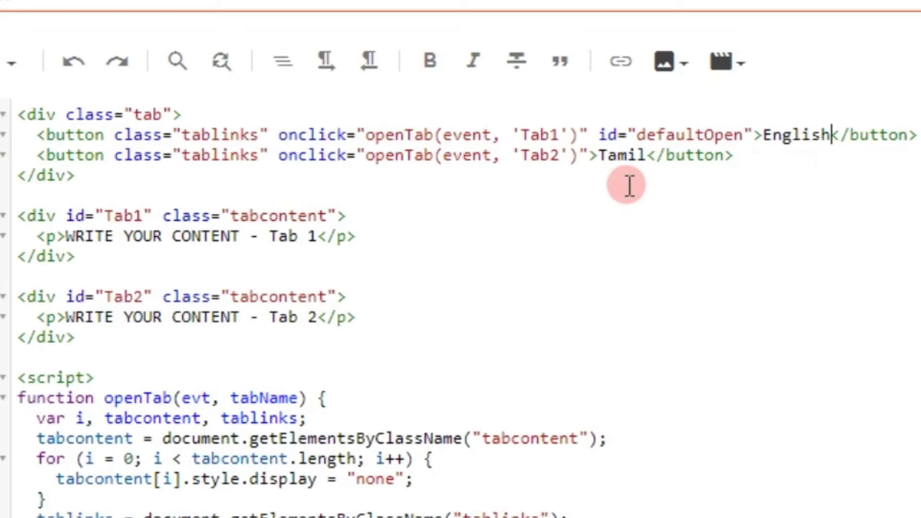
pyautogui.scroll(-1, 459, 307)
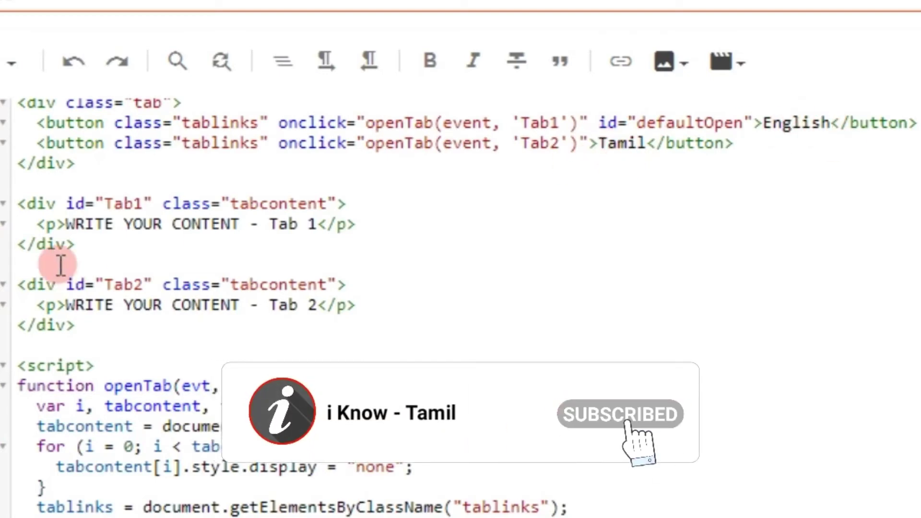
pyautogui.moveTo(36, 305); pyautogui.dragTo(376, 309)
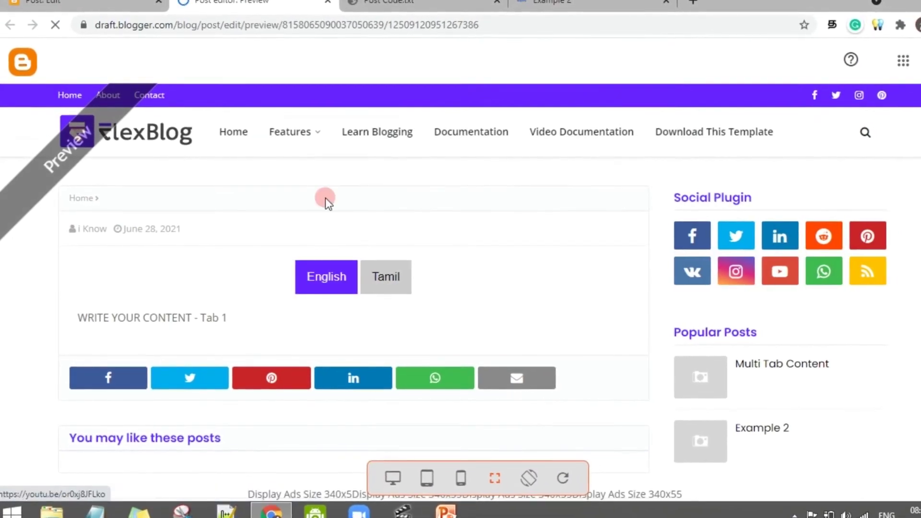
# Close the post preview tab with Ctrl+W to get back to Multitab CSS.txt.
pyautogui.hotkey('ctrl', 'w')
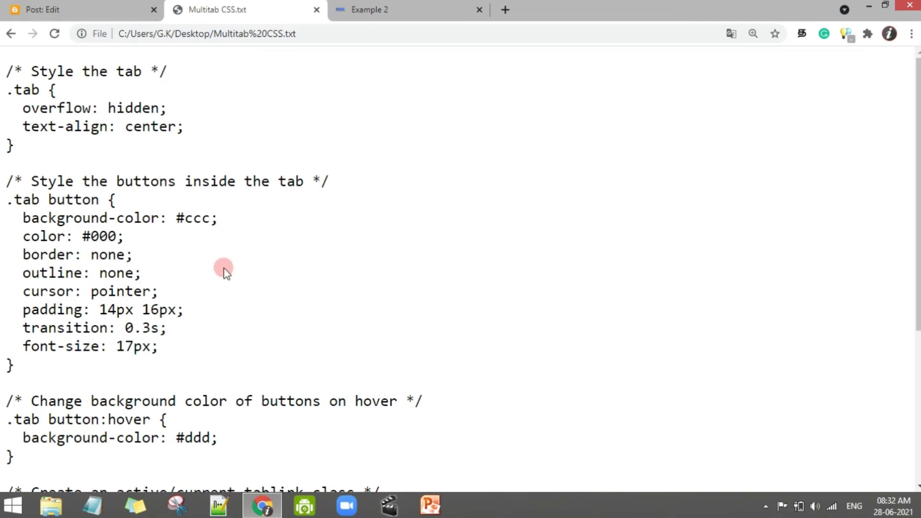
# Highlight the button colours #ccc, #651fff and #fff in Multitab CSS.txt, then switch to the live Example 2 post.
pyautogui.moveTo(175, 218); pyautogui.dragTo(210, 214)
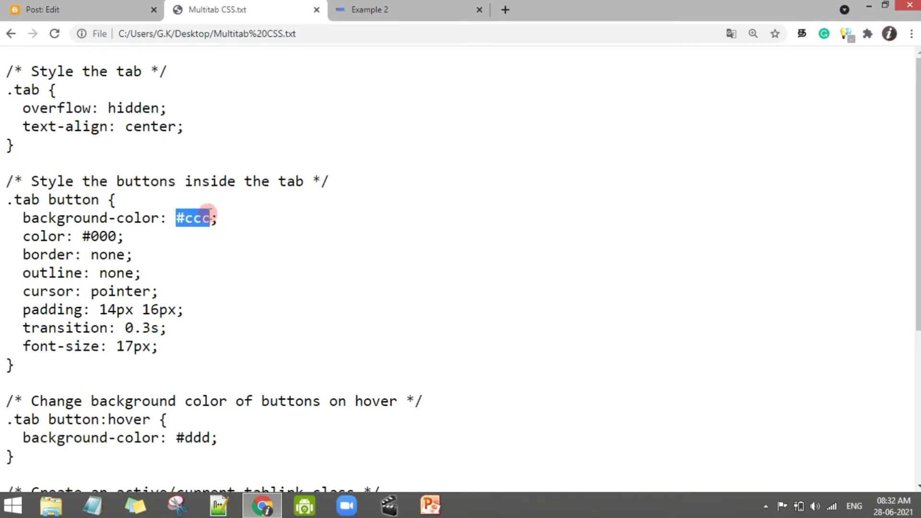
pyautogui.click(245, 295)
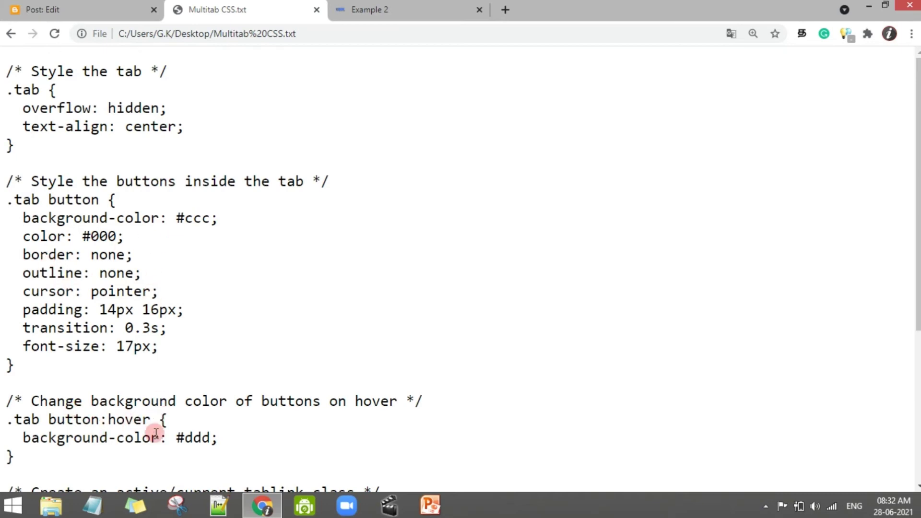
pyautogui.scroll(-3, 156, 433)
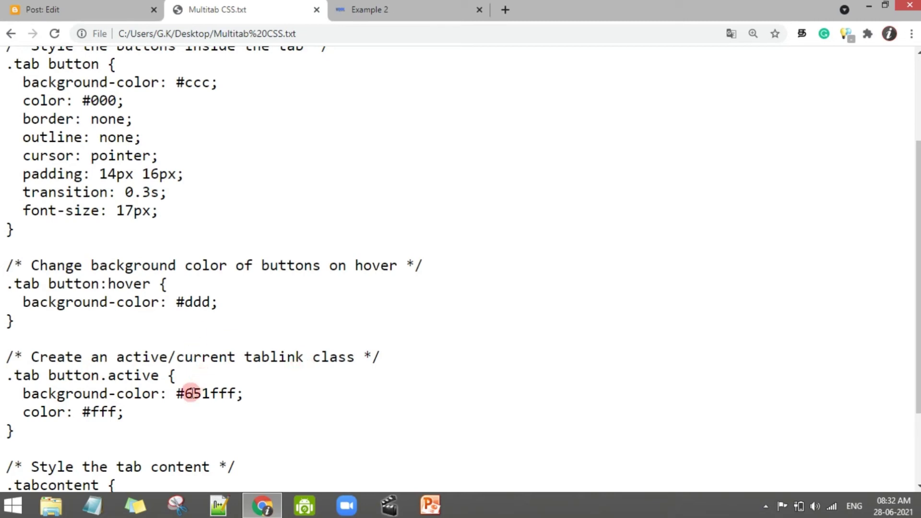
pyautogui.moveTo(180, 390); pyautogui.dragTo(231, 393)
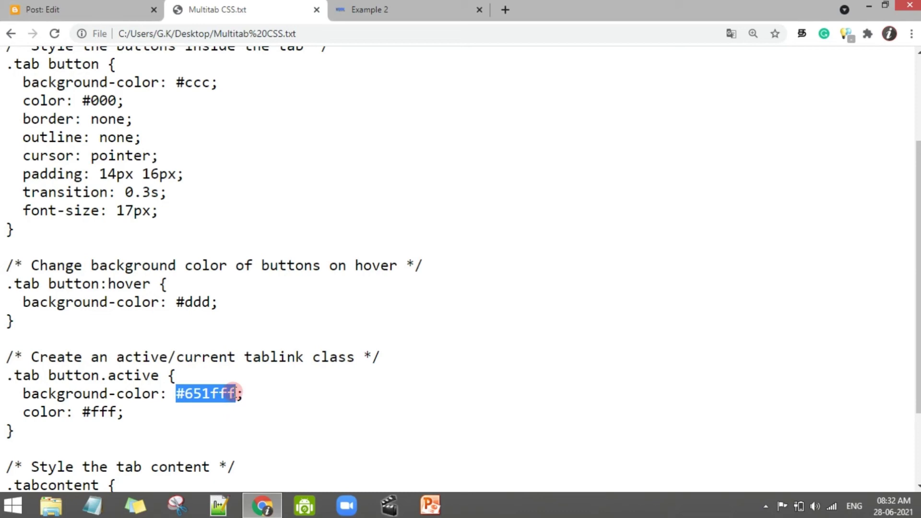
pyautogui.moveTo(81, 412); pyautogui.dragTo(123, 411)
pyautogui.moveTo(193, 394); pyautogui.dragTo(240, 395)
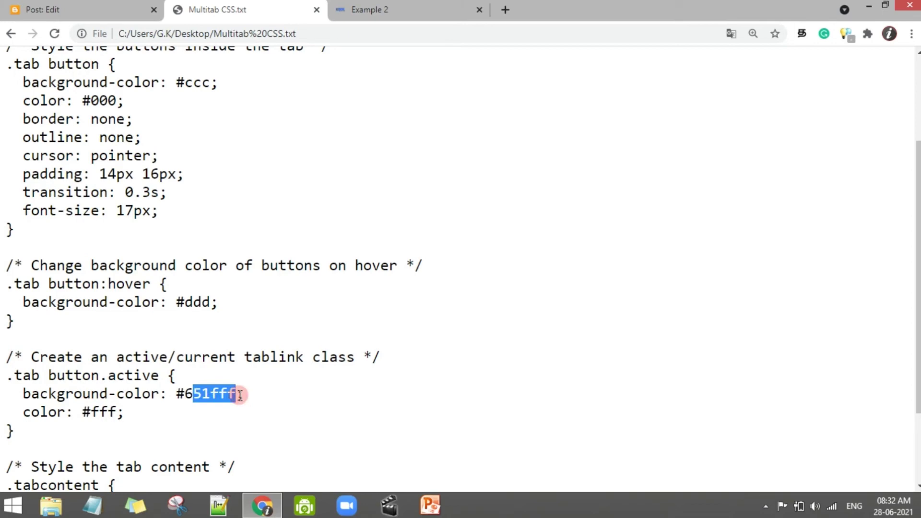
pyautogui.hotkey('ctrl', 'Tab')
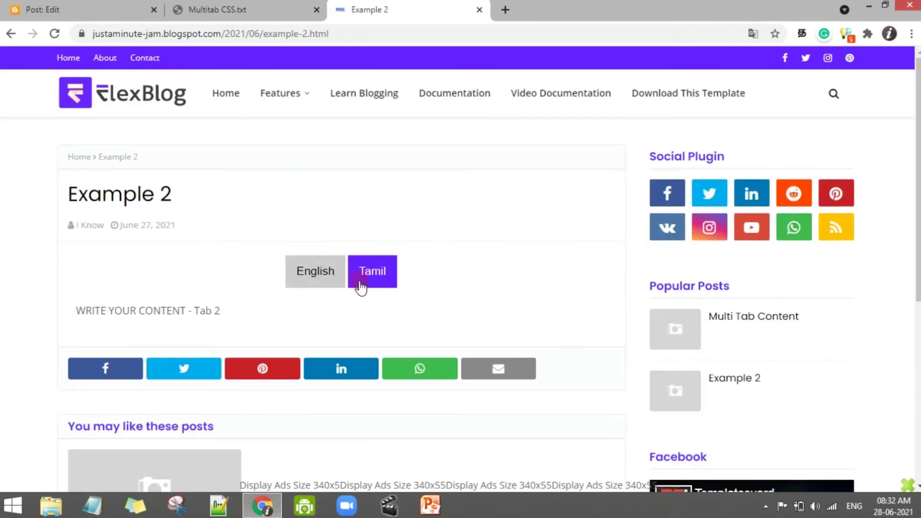
# Move the Example 2 tab ahead of the CSS file and open the iKnow multi-tab tutorial article.
pyautogui.hotkey('ctrl', 'shift', 'pageup')
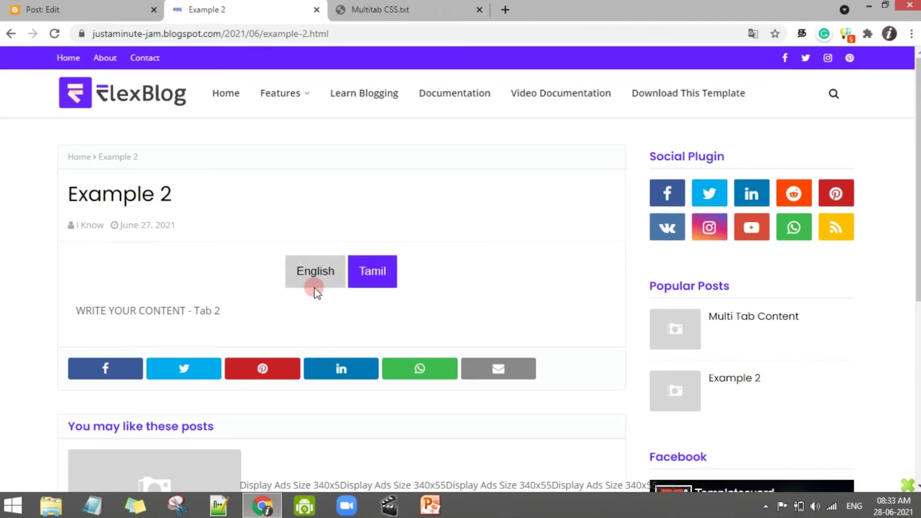
pyautogui.click(401, 7)
pyautogui.click(326, 171)
pyautogui.hotkey('alt', 'Left')
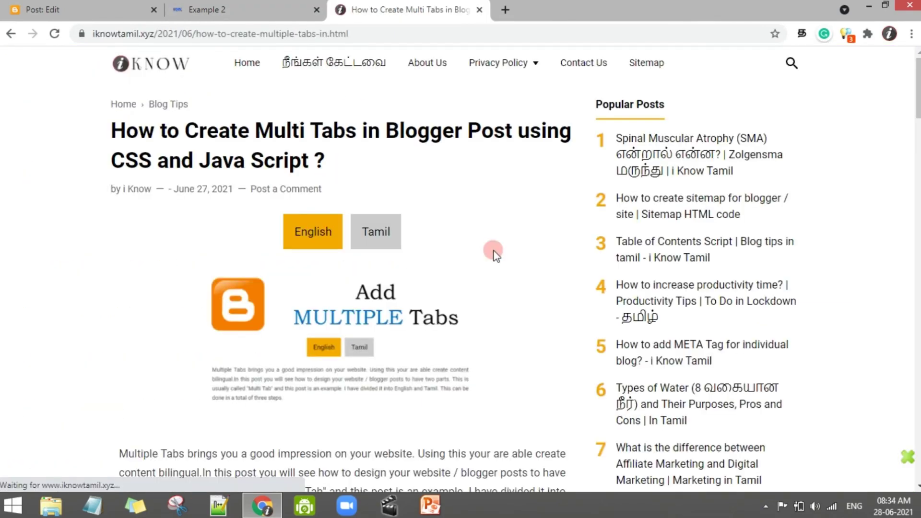
pyautogui.click(375, 232)
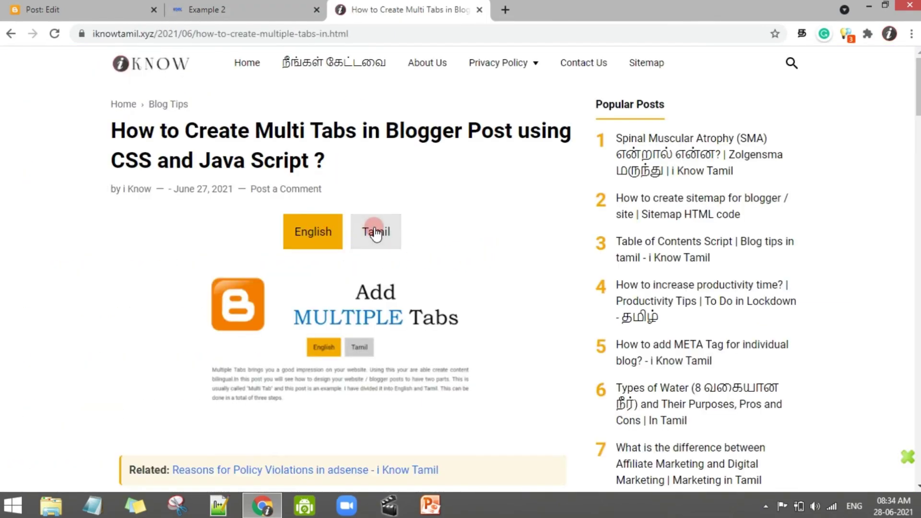
pyautogui.click(317, 232)
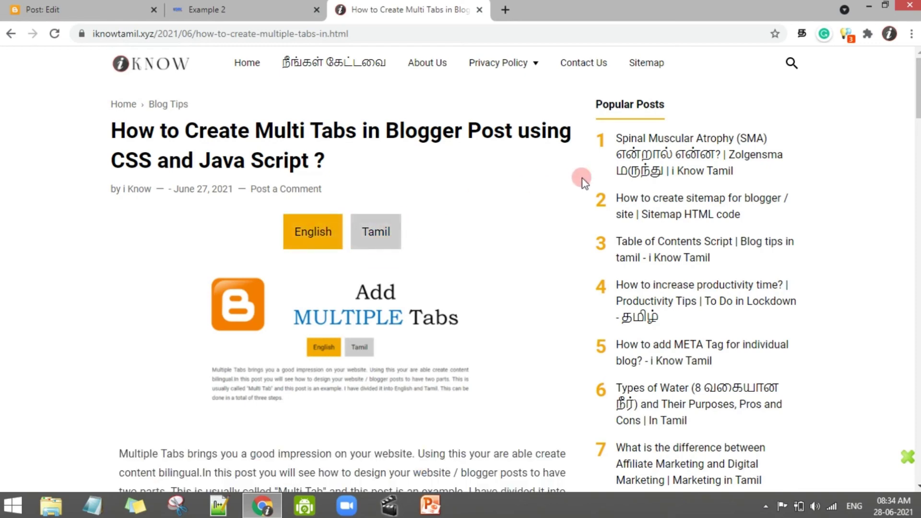